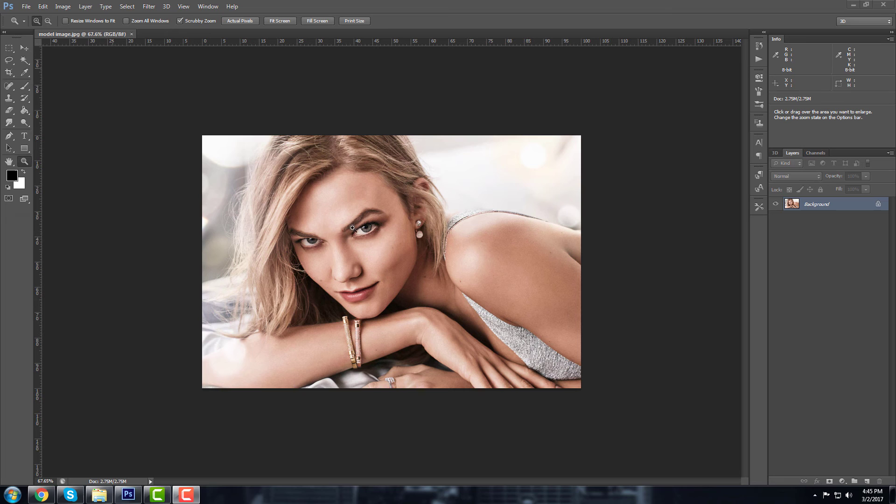
# Zoom the model photo to 83.3% and open the Image menu
pyautogui.moveTo(405, 242); pyautogui.dragTo(379, 236)
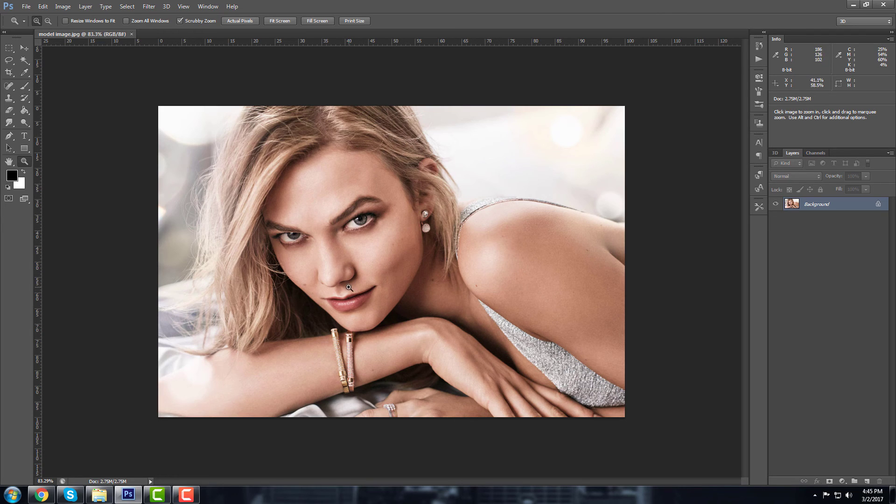
pyautogui.click(62, 6)
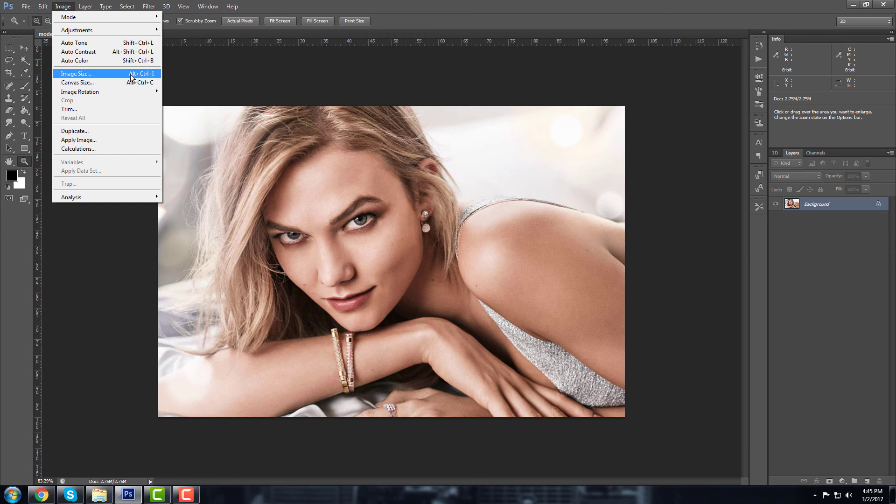
# Resample the photo to 300 pixels/inch (5000 × 3333 px) in Image Size, then zoom out
pyautogui.hotkey('ctrl', 'alt', 'i')
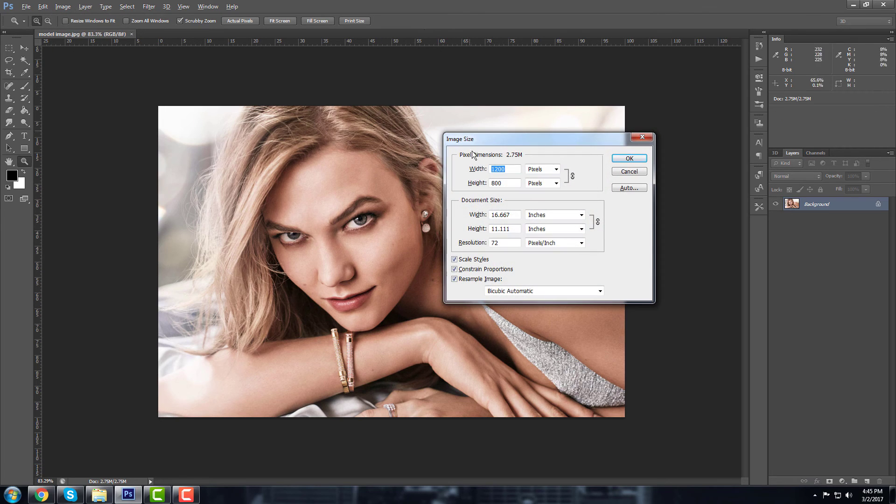
pyautogui.click(516, 243)
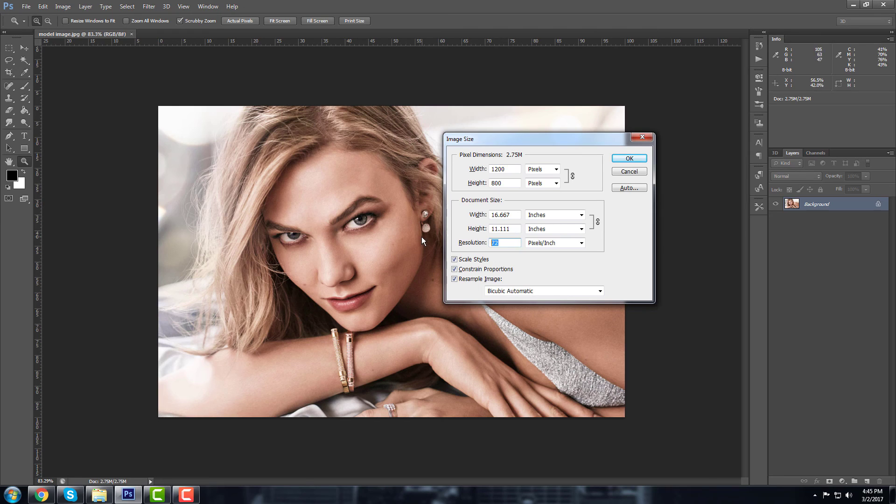
pyautogui.doubleClick(508, 243)
pyautogui.write('300')
pyautogui.press('Return')
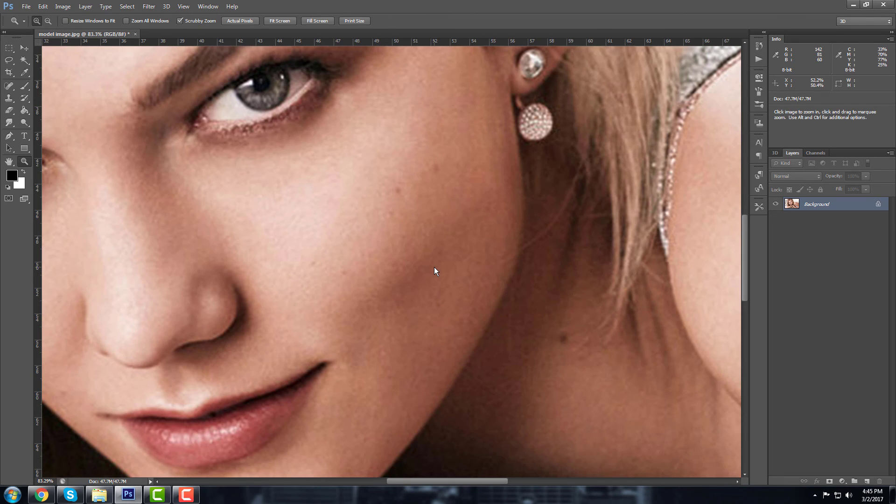
pyautogui.moveTo(434, 267); pyautogui.dragTo(380, 296)
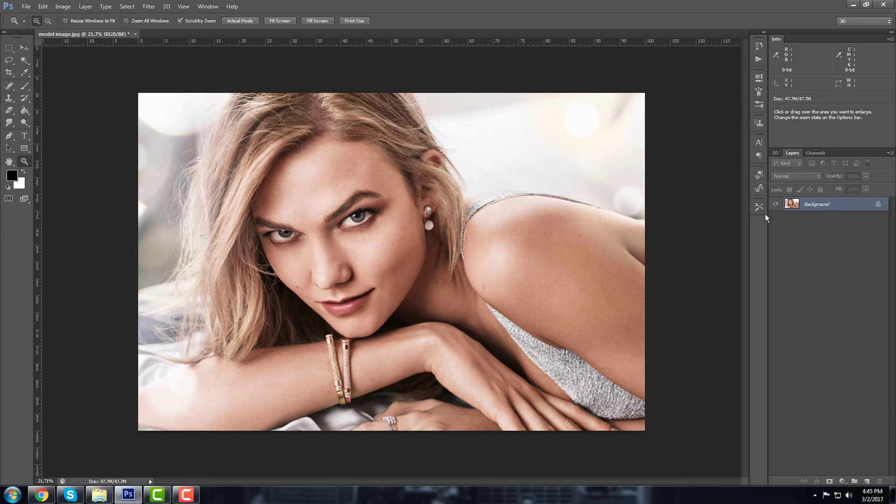
# Duplicate the Background layer as Background copy
pyautogui.rightClick(831, 204)
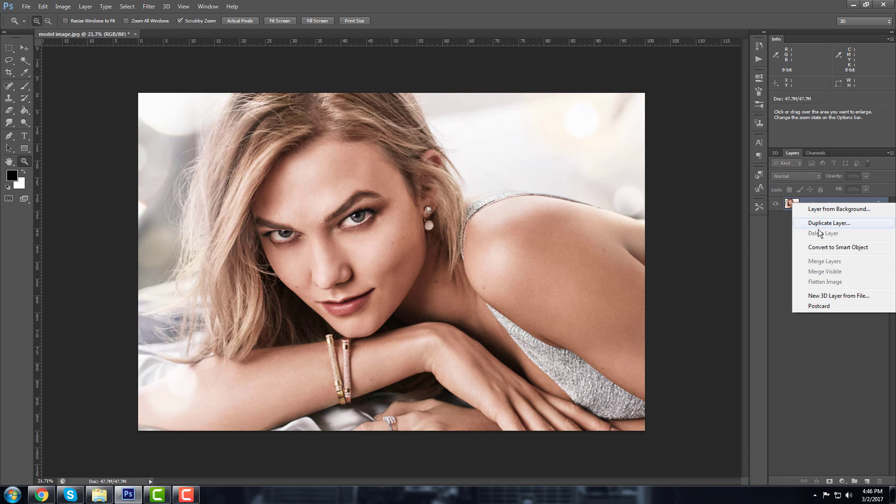
pyautogui.click(829, 223)
pyautogui.click(534, 155)
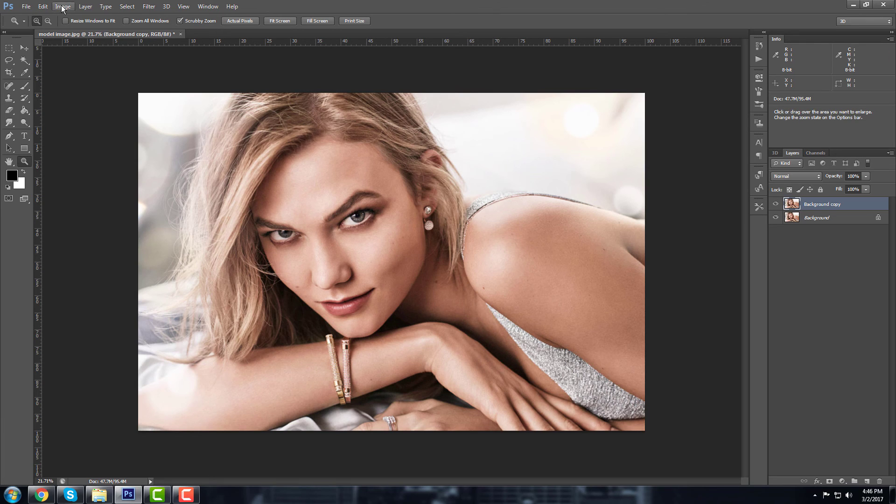
# Desaturate the Background copy to black and white
pyautogui.click(63, 7)
pyautogui.moveTo(88, 31)
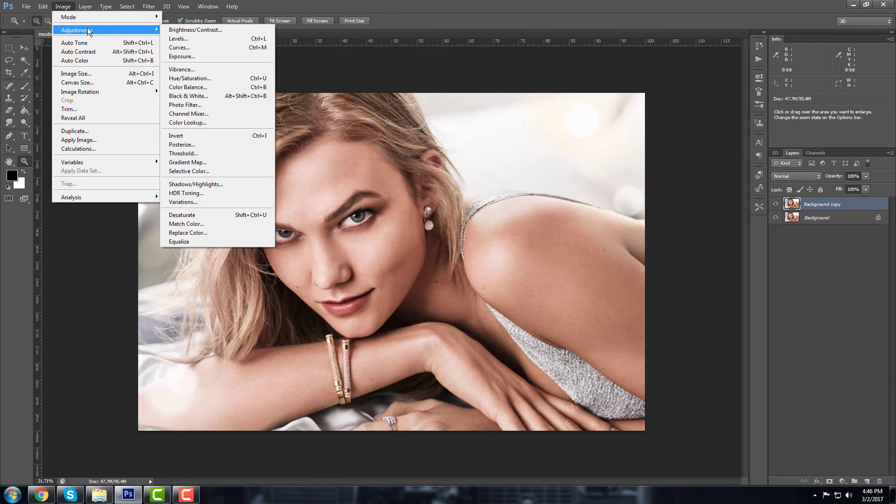
pyautogui.click(197, 216)
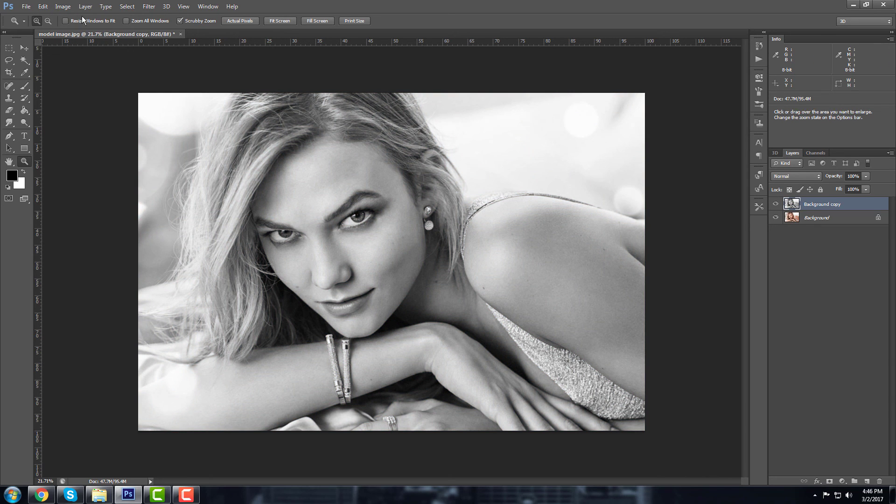
pyautogui.click(63, 6)
pyautogui.moveTo(95, 31)
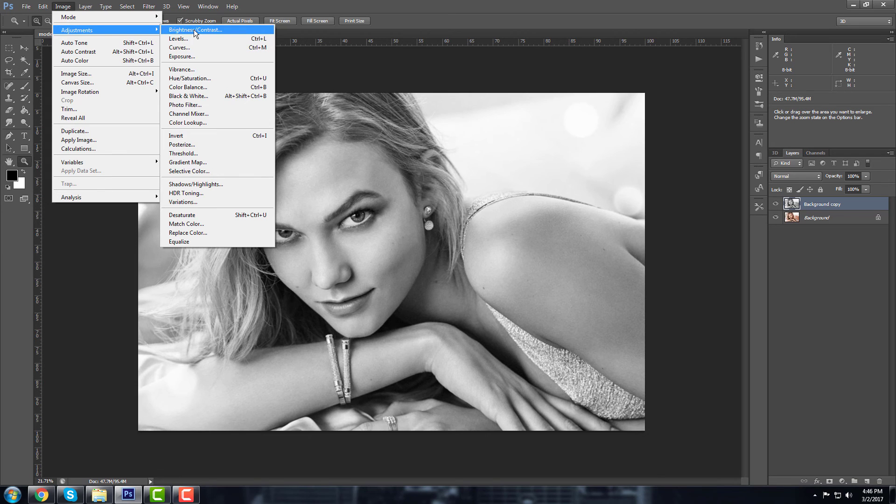
# Apply Brightness/Contrast to the copy with brightness -35 and contrast 98
pyautogui.click(194, 29)
pyautogui.moveTo(598, 179); pyautogui.dragTo(643, 203)
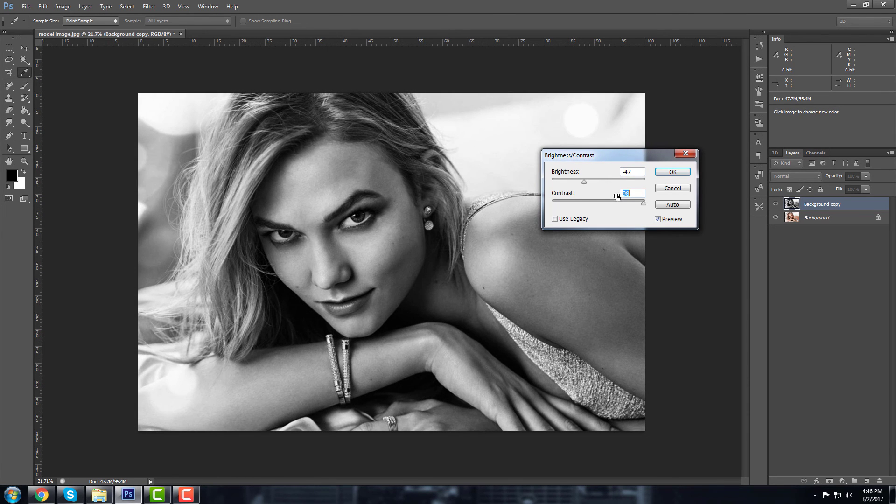
pyautogui.moveTo(588, 182); pyautogui.dragTo(587, 183)
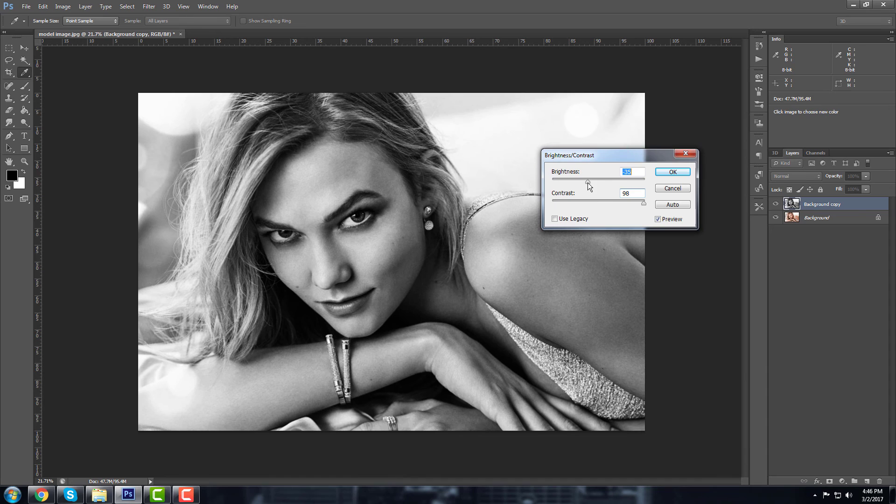
pyautogui.click(664, 173)
pyautogui.press('z')
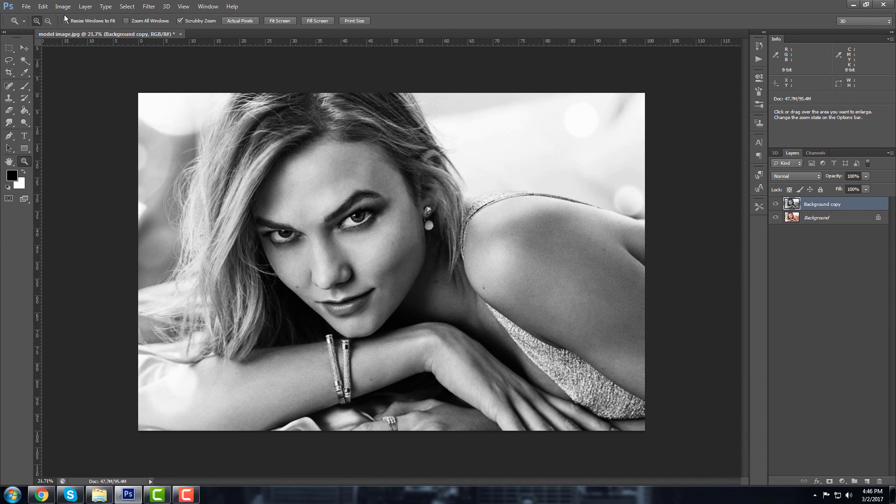
pyautogui.click(64, 9)
pyautogui.moveTo(116, 30)
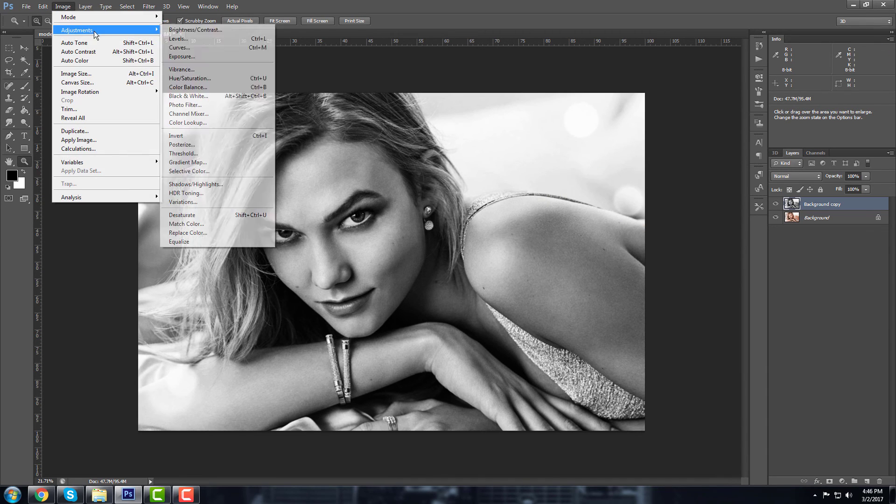
# Apply Levels to the copy with input values 18, 1.04 and 206
pyautogui.click(197, 39)
pyautogui.moveTo(599, 321); pyautogui.dragTo(585, 322)
pyautogui.moveTo(480, 322); pyautogui.dragTo(492, 321)
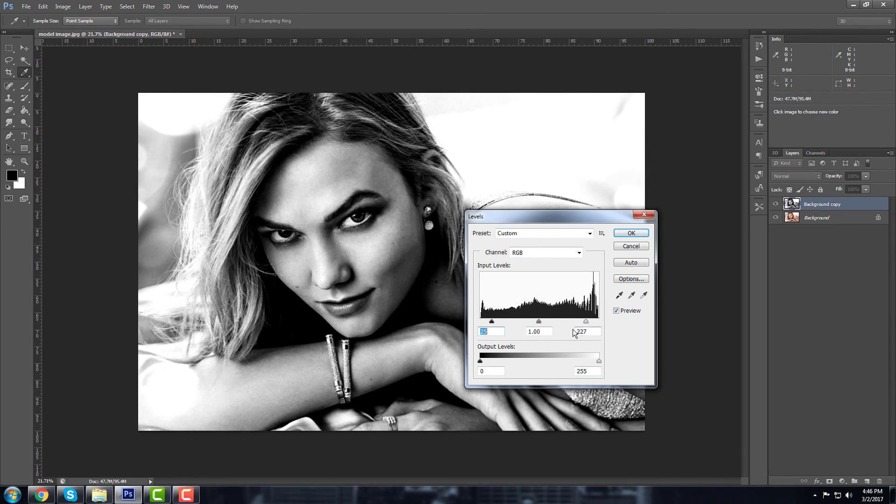
pyautogui.moveTo(586, 322)
pyautogui.mouseDown()
pyautogui.moveTo(531, 322)
pyautogui.moveTo(575, 323)
pyautogui.mouseUp()
pyautogui.click(536, 321)
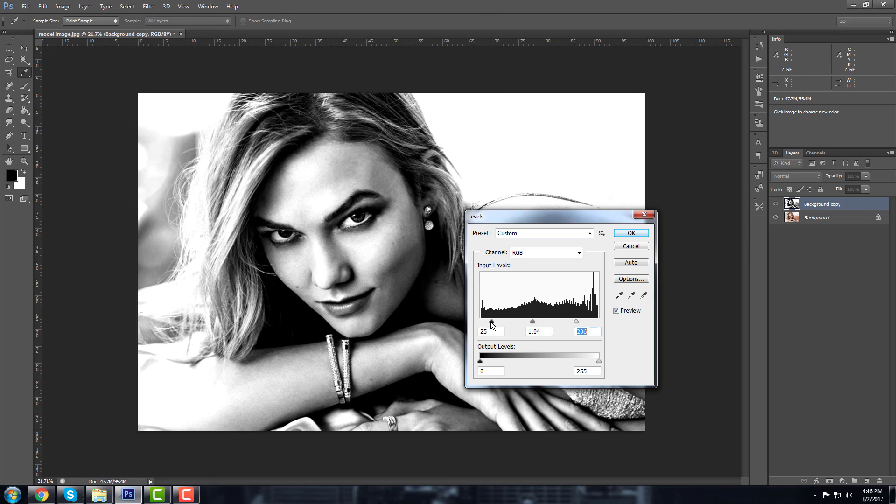
pyautogui.moveTo(491, 322); pyautogui.dragTo(488, 321)
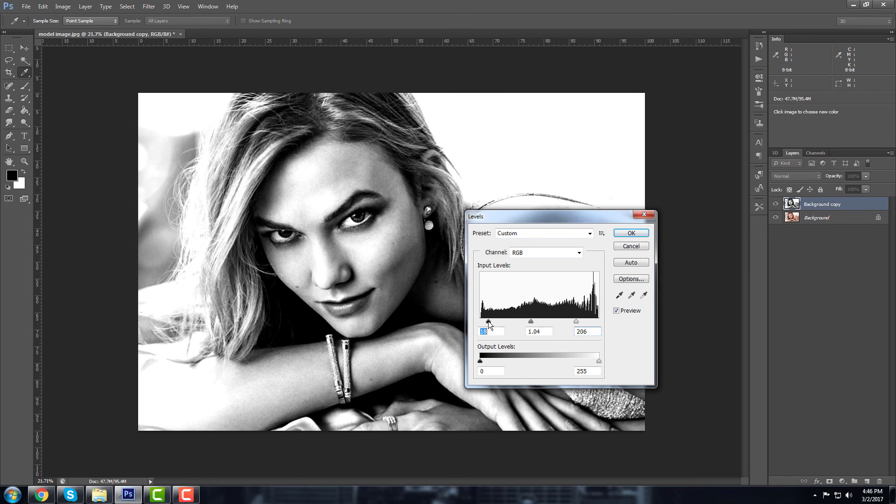
pyautogui.click(632, 234)
pyautogui.press('z')
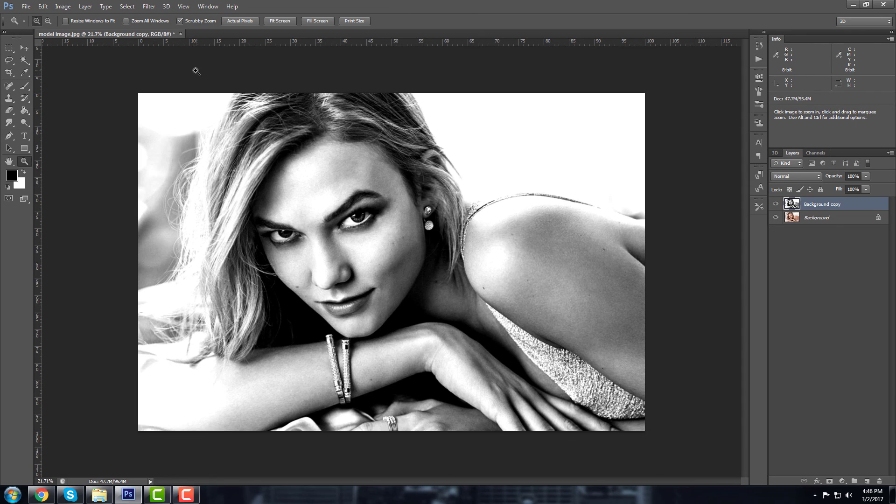
# Open Pixelate > Color Halftone and set all four channel screen angles to 100
pyautogui.click(148, 6)
pyautogui.moveTo(172, 130)
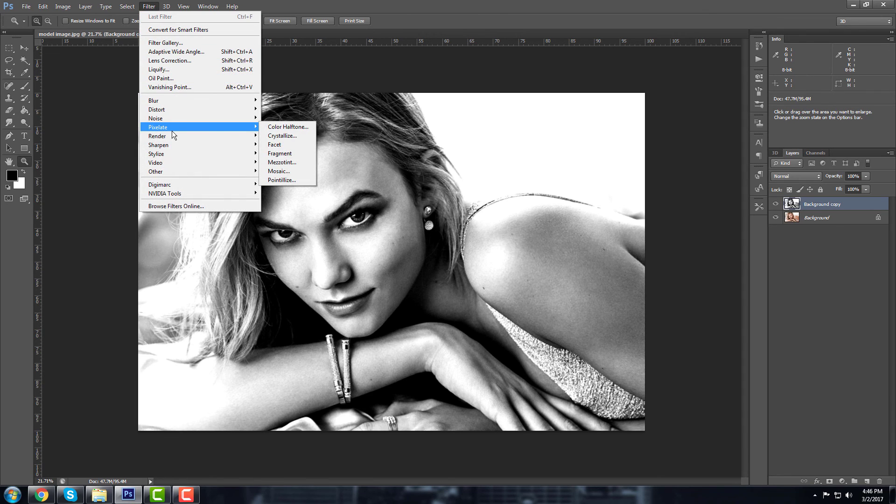
pyautogui.click(301, 127)
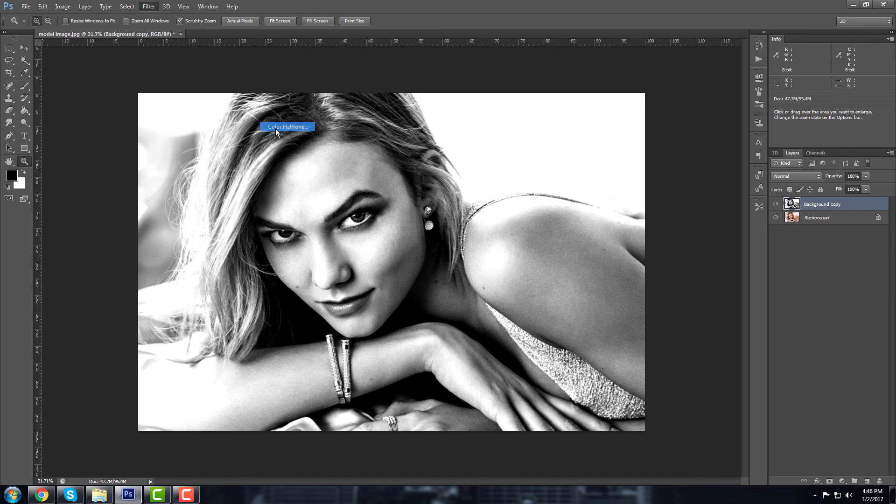
pyautogui.moveTo(603, 152); pyautogui.dragTo(582, 156)
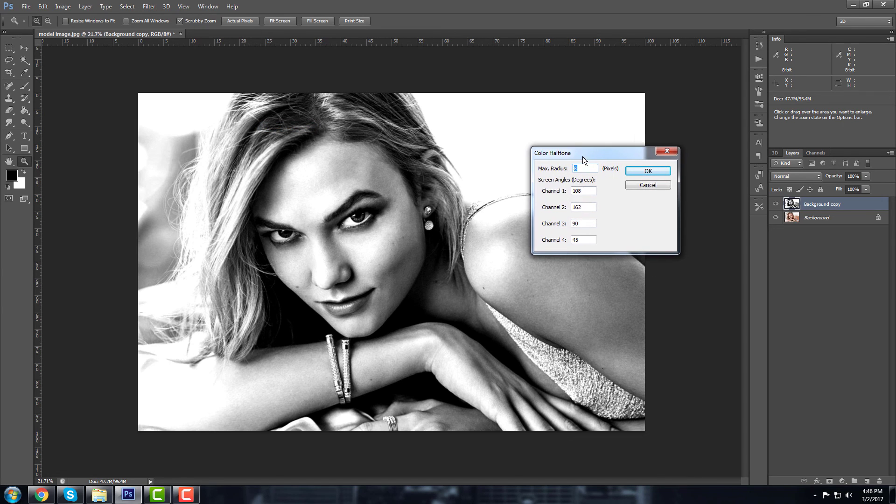
pyautogui.press('Tab')
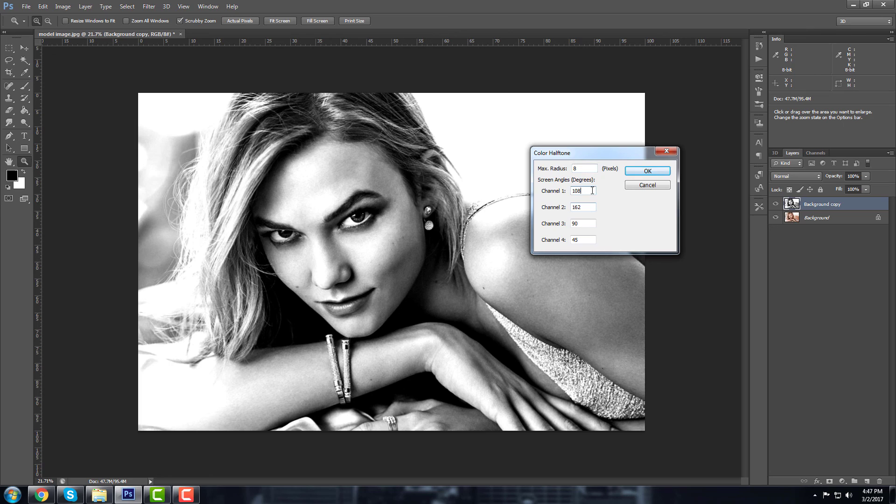
pyautogui.click(589, 192)
pyautogui.moveTo(588, 192); pyautogui.dragTo(542, 195)
pyautogui.write('1')
pyautogui.press('Tab')
pyautogui.write('100')
pyautogui.press('Tab')
pyautogui.write('100')
pyautogui.press('Tab')
pyautogui.write('100')
# Set the halftone maximum radius to 4, apply it, and zoom in on the dots
pyautogui.press('Tab')
pyautogui.doubleClick(581, 169)
pyautogui.click(647, 171)
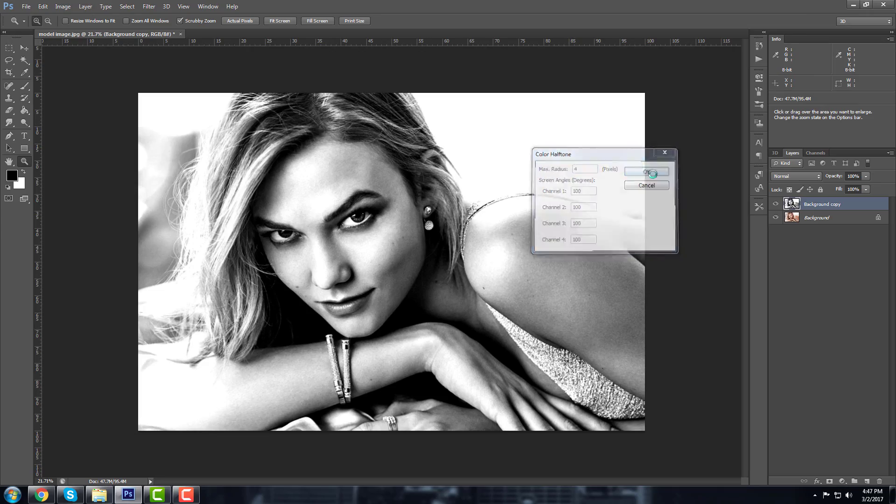
pyautogui.moveTo(378, 271); pyautogui.dragTo(356, 265)
pyautogui.moveTo(357, 233); pyautogui.dragTo(297, 248)
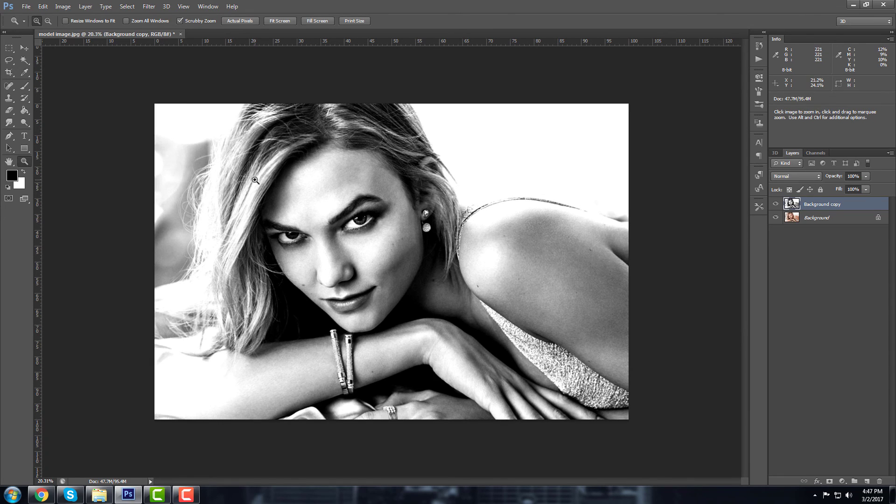
# Reopen Color Halftone and change the maximum radius to 15
pyautogui.click(150, 7)
pyautogui.moveTo(208, 128)
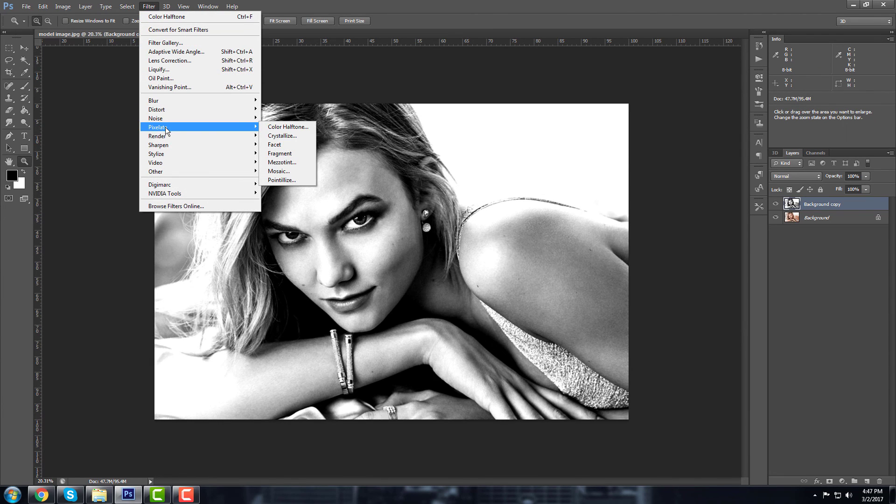
pyautogui.click(280, 127)
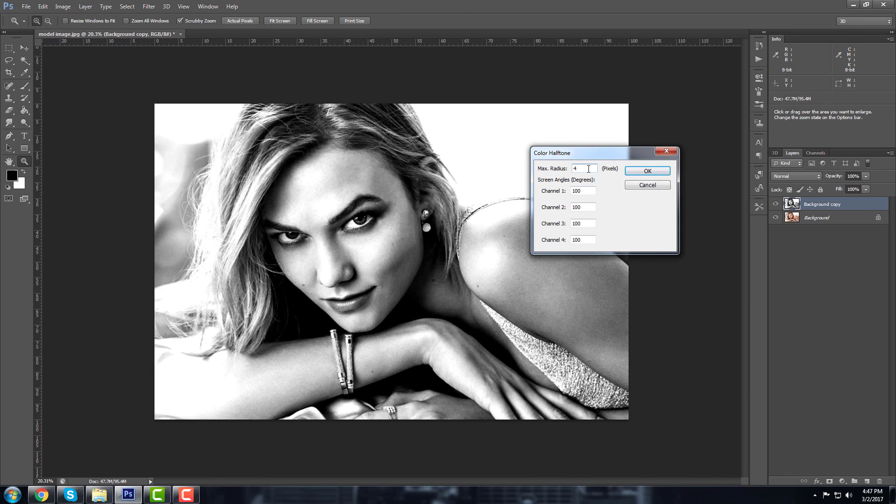
pyautogui.doubleClick(580, 167)
pyautogui.doubleClick(583, 168)
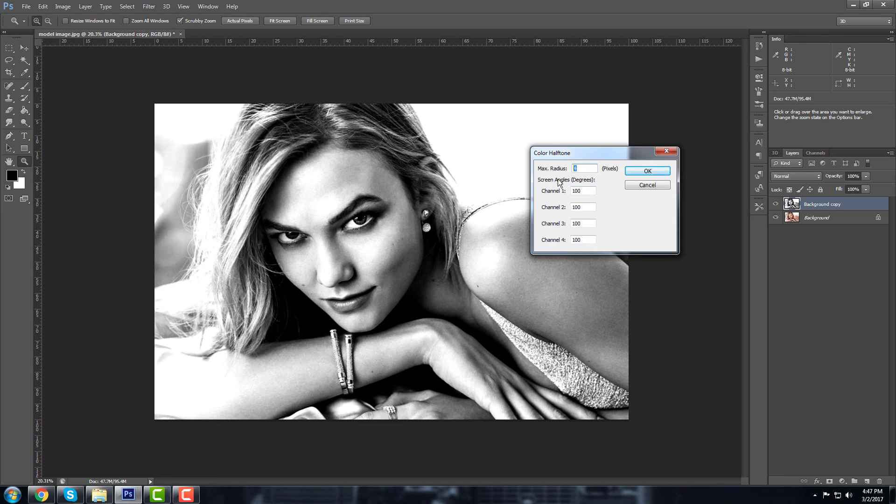
pyautogui.doubleClick(592, 169)
pyautogui.write('15')
# Apply the coarser halftone and hide the original Background layer
pyautogui.click(656, 171)
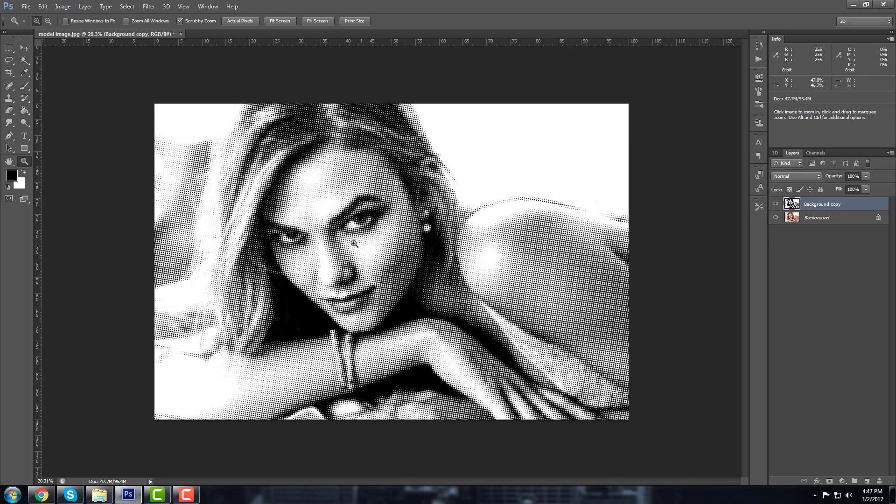
pyautogui.moveTo(355, 244); pyautogui.dragTo(390, 288)
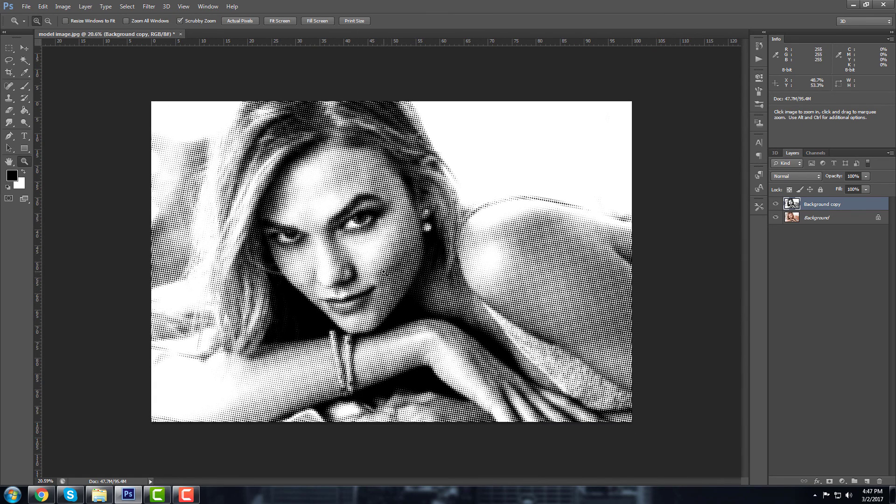
pyautogui.click(776, 217)
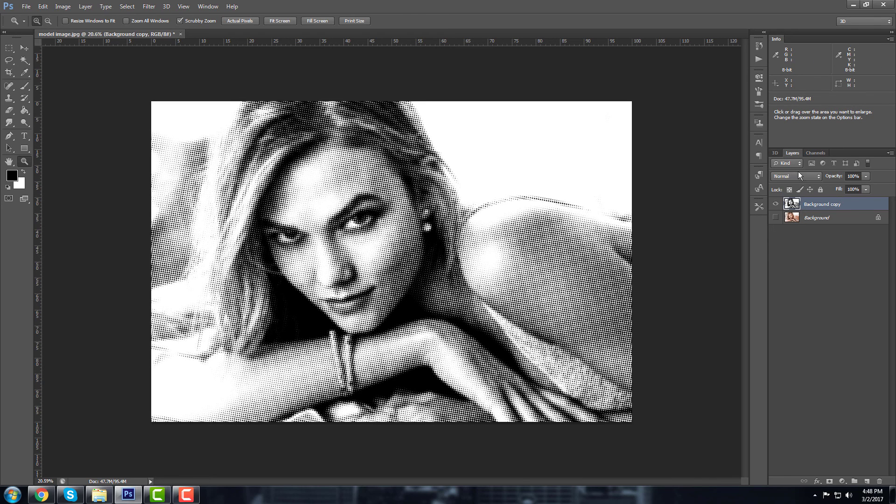
# Load the RGB channel highlights as a selection, then invert it to select the black dots
pyautogui.click(816, 153)
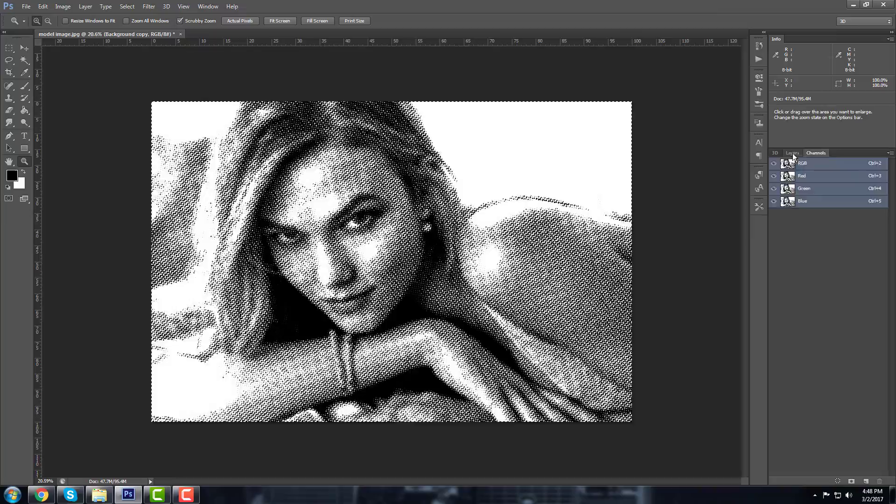
pyautogui.click(793, 153)
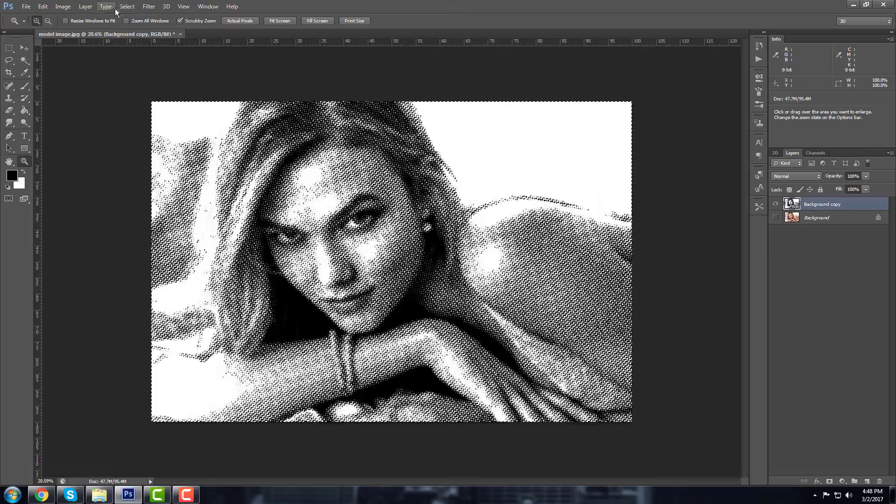
pyautogui.click(127, 7)
pyautogui.click(137, 26)
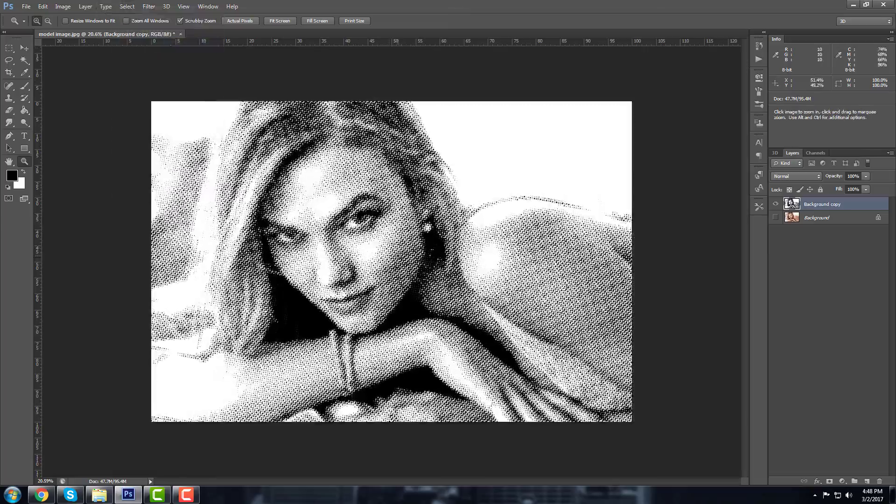
# Copy the selected dots to Layer 1, hide Background copy, and target Background copy
pyautogui.press('ctrl')
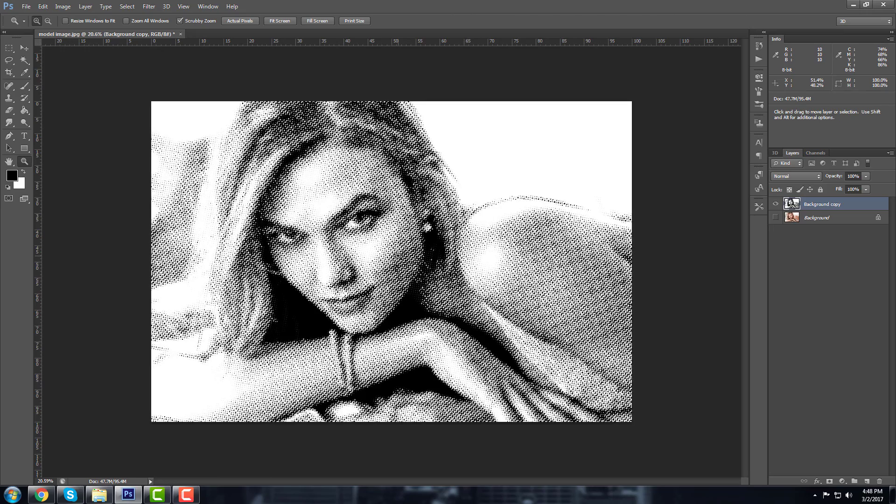
pyautogui.hotkey('ctrl', 'alt', 'shift', 'e')
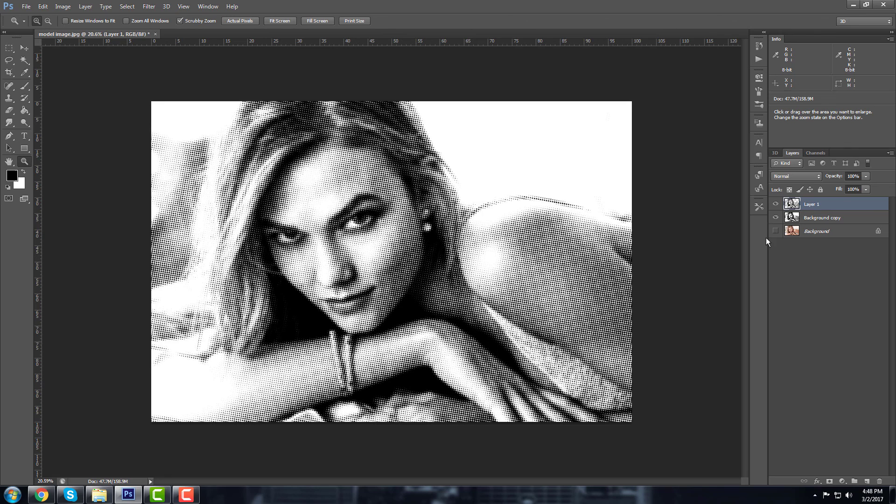
pyautogui.click(775, 218)
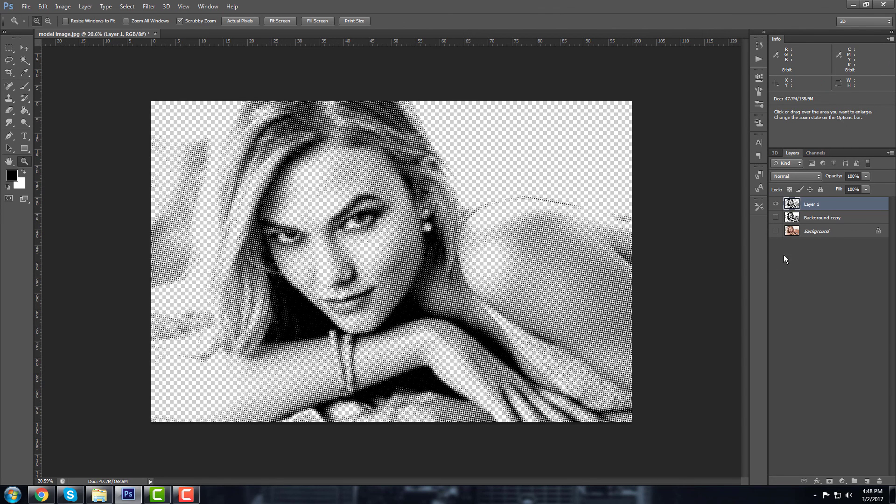
pyautogui.click(820, 223)
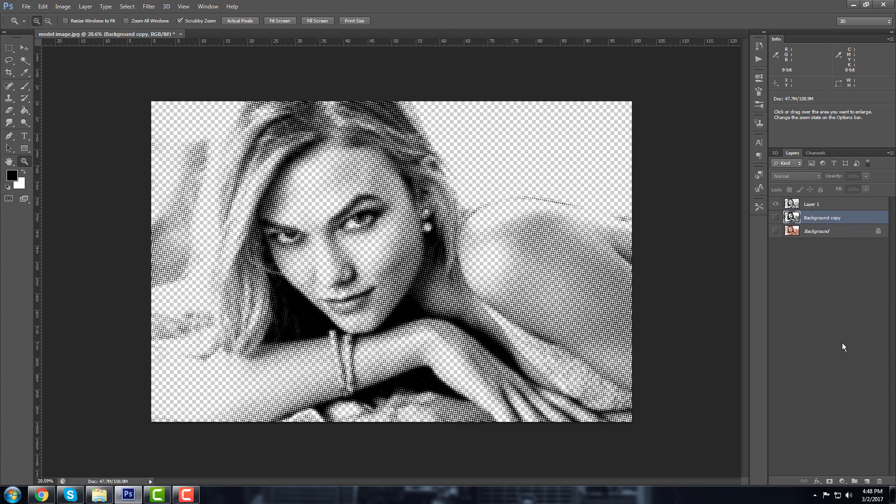
# Add Layer 2 beneath Layer 1 and try white, then grey, fills on it
pyautogui.click(865, 481)
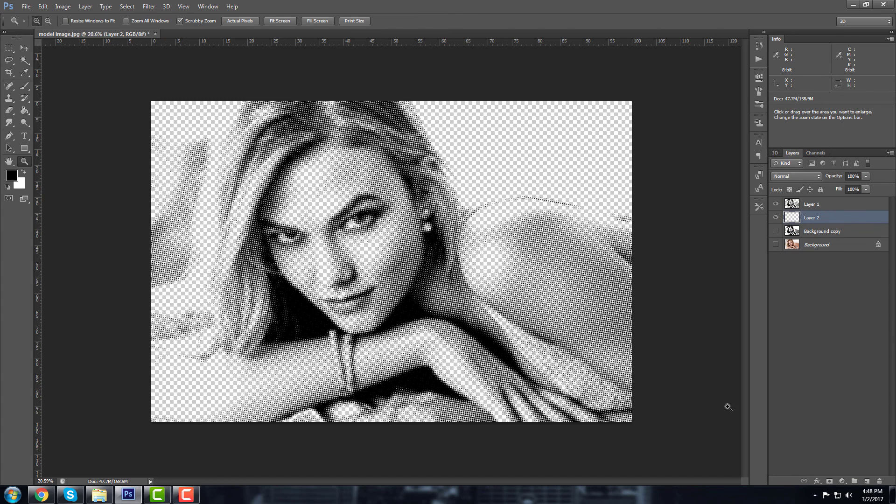
pyautogui.click(24, 111)
pyautogui.press('x')
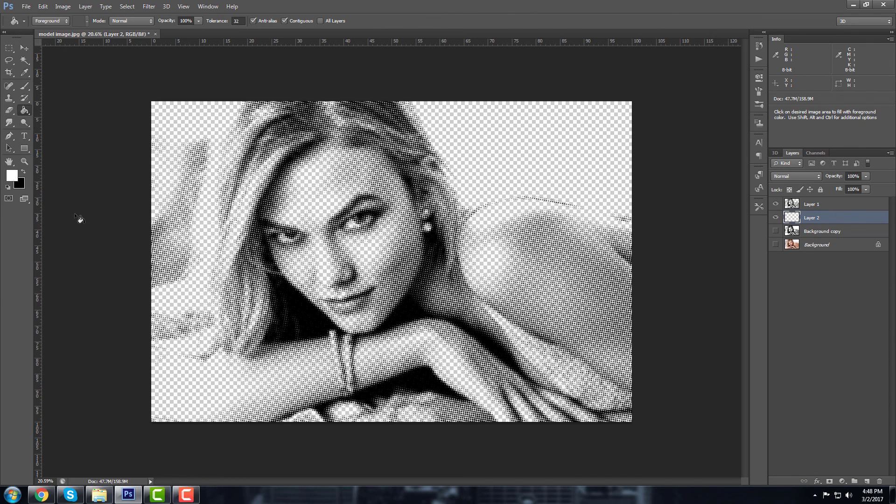
pyautogui.click(477, 256)
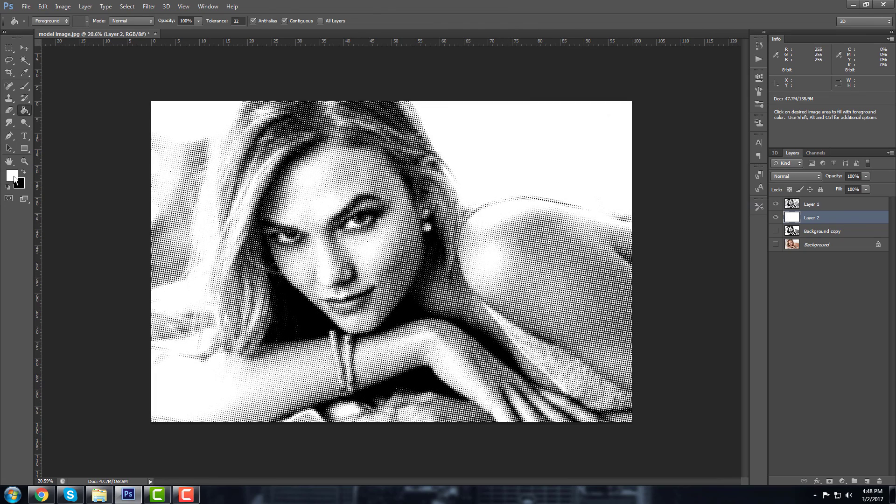
pyautogui.click(11, 176)
pyautogui.moveTo(673, 265); pyautogui.dragTo(650, 272)
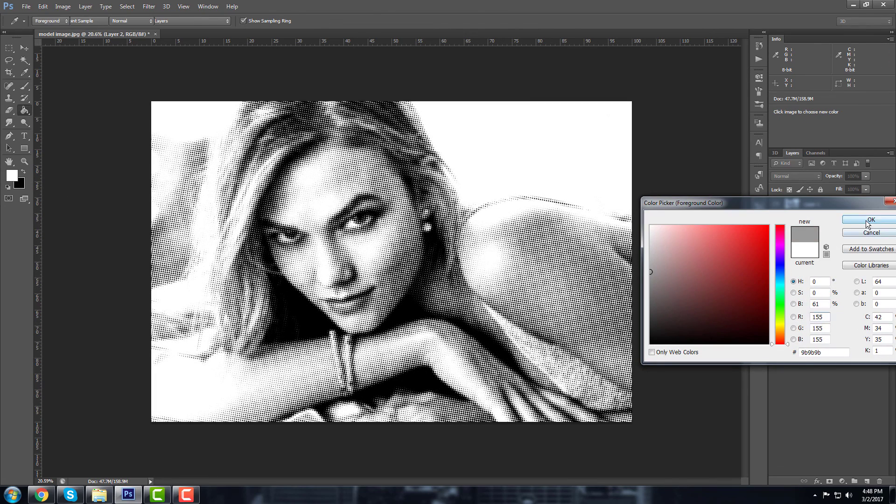
pyautogui.click(871, 220)
pyautogui.click(455, 270)
# Refill Layer 2 with solid red behind the black dots
pyautogui.click(12, 176)
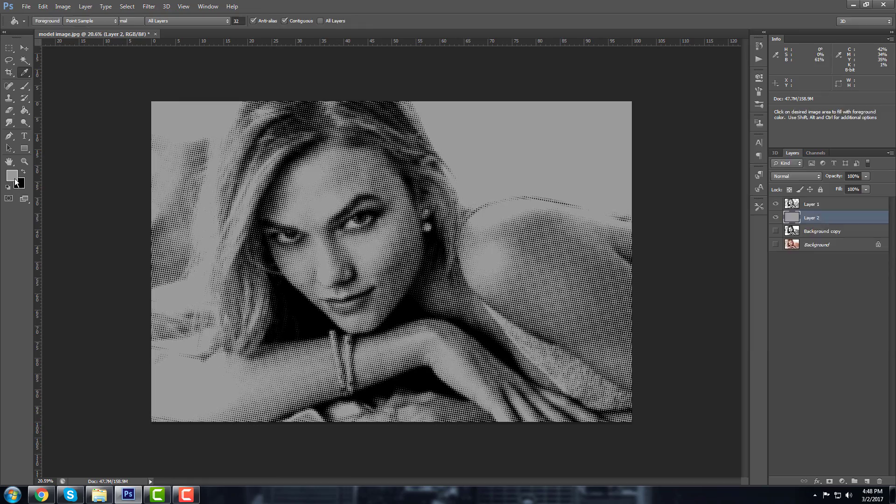
pyautogui.click(731, 226)
pyautogui.click(872, 220)
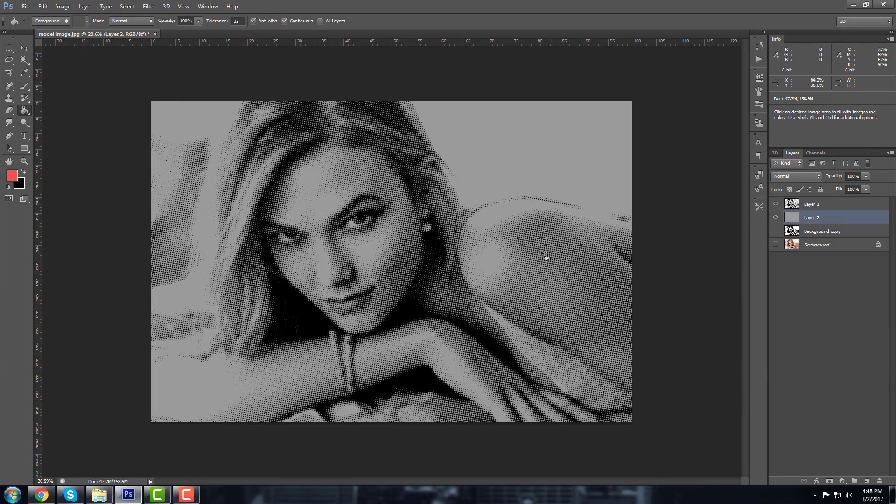
pyautogui.click(541, 257)
pyautogui.click(20, 164)
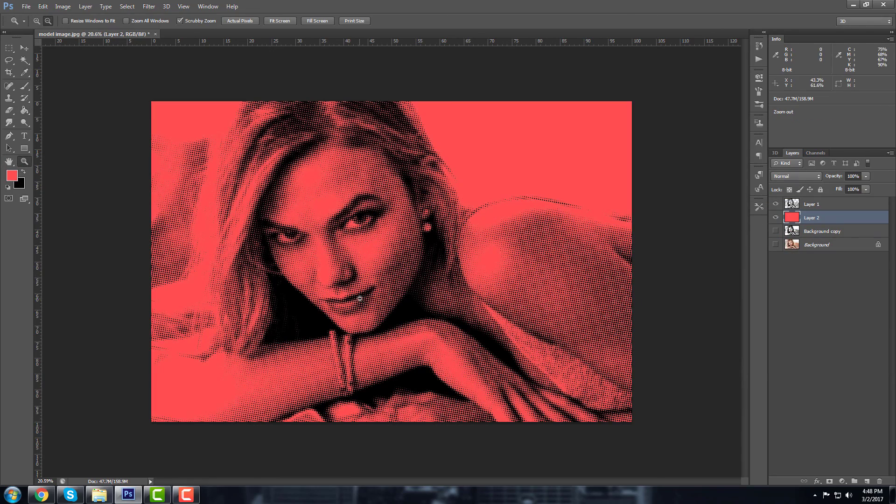
pyautogui.moveTo(399, 264); pyautogui.dragTo(414, 245)
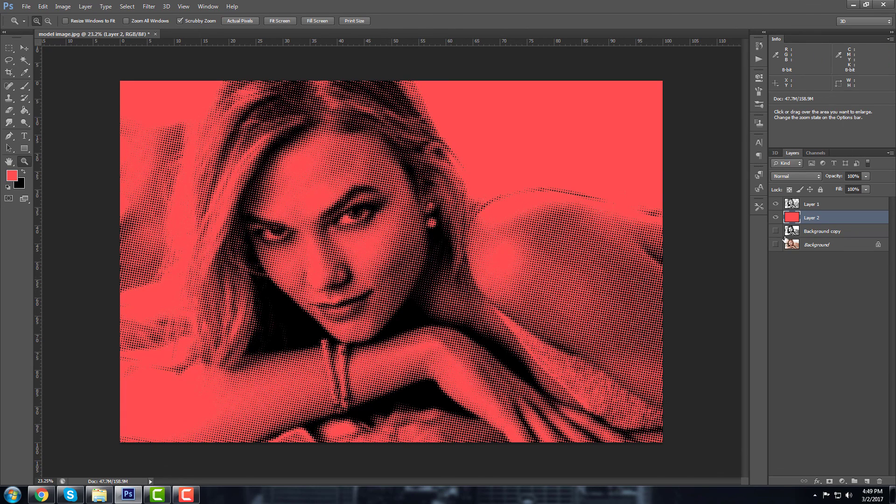
# Hide the red Layer 2 and add a new Layer 3 above it
pyautogui.click(776, 218)
pyautogui.click(807, 207)
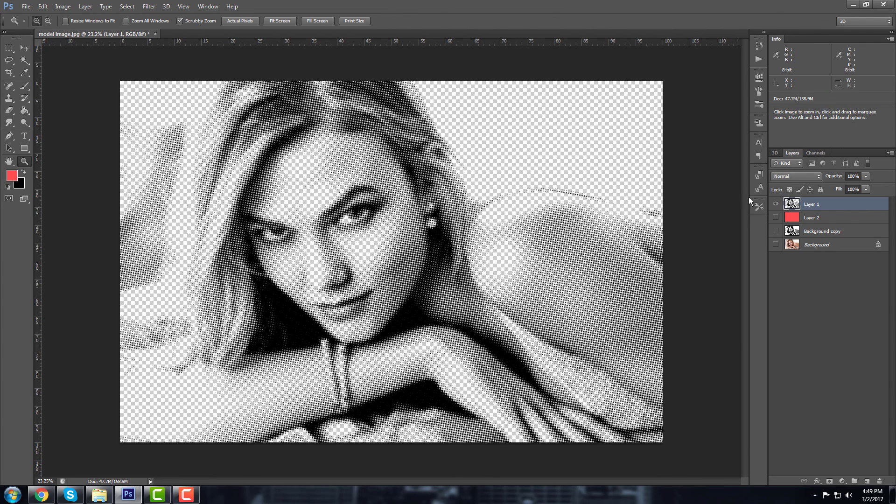
pyautogui.click(814, 217)
pyautogui.click(864, 481)
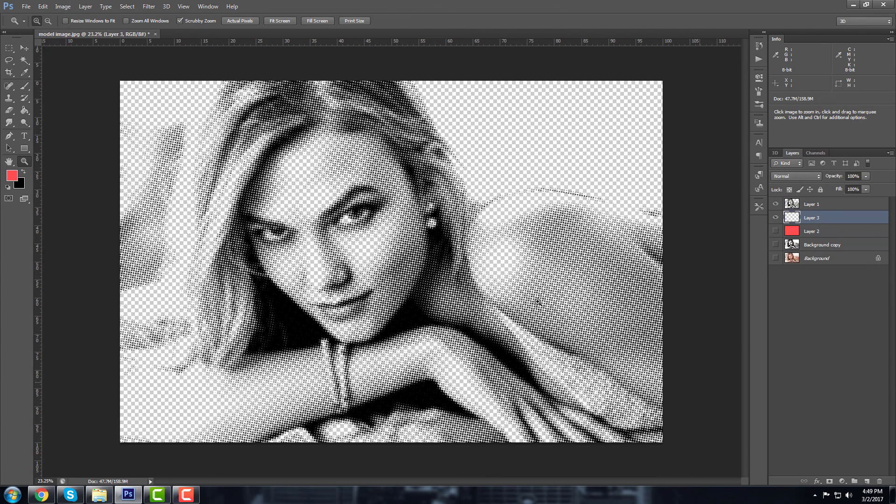
# Set the foreground colour to the pale skin tone ffdd94
pyautogui.click(12, 174)
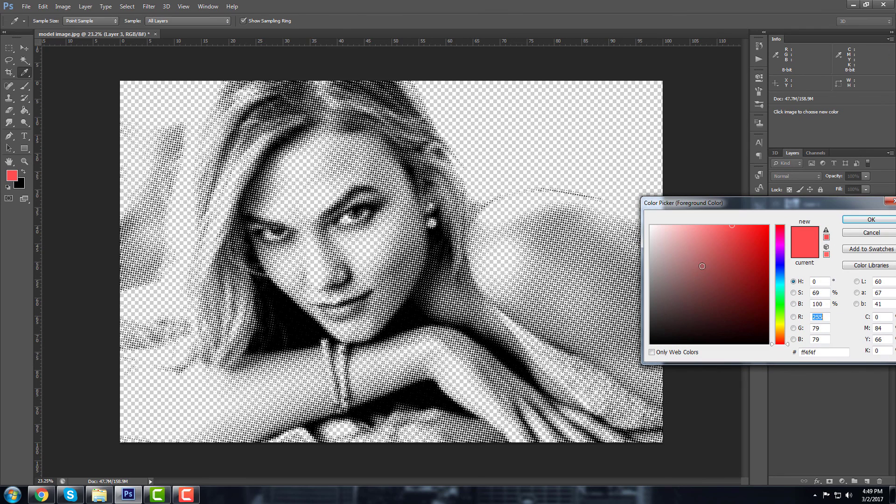
pyautogui.click(709, 226)
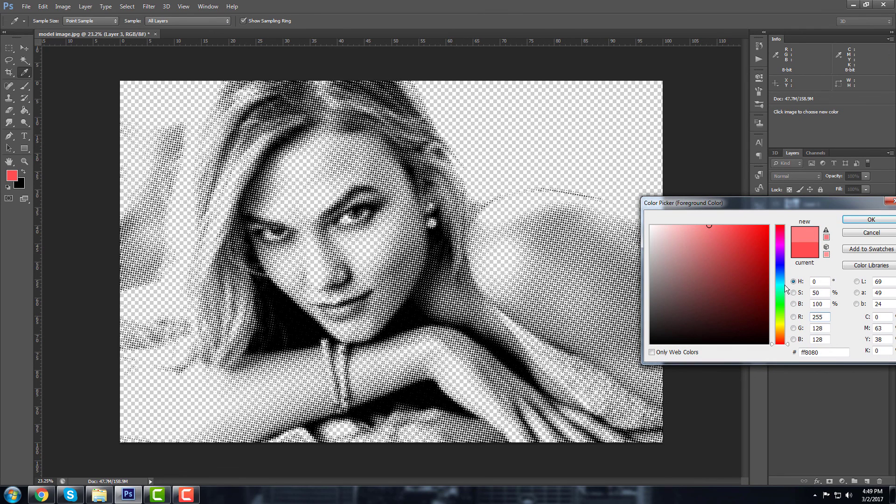
pyautogui.moveTo(784, 285); pyautogui.dragTo(784, 330)
pyautogui.moveTo(691, 233); pyautogui.dragTo(699, 220)
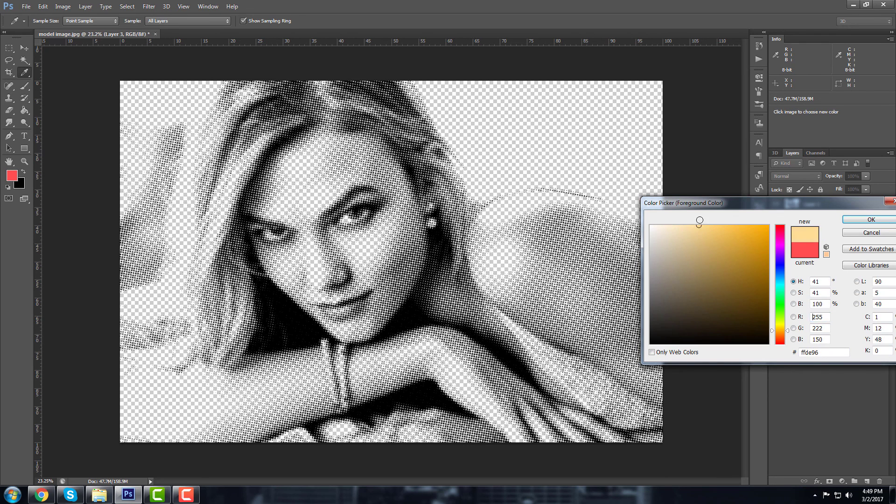
pyautogui.click(871, 219)
pyautogui.press('z')
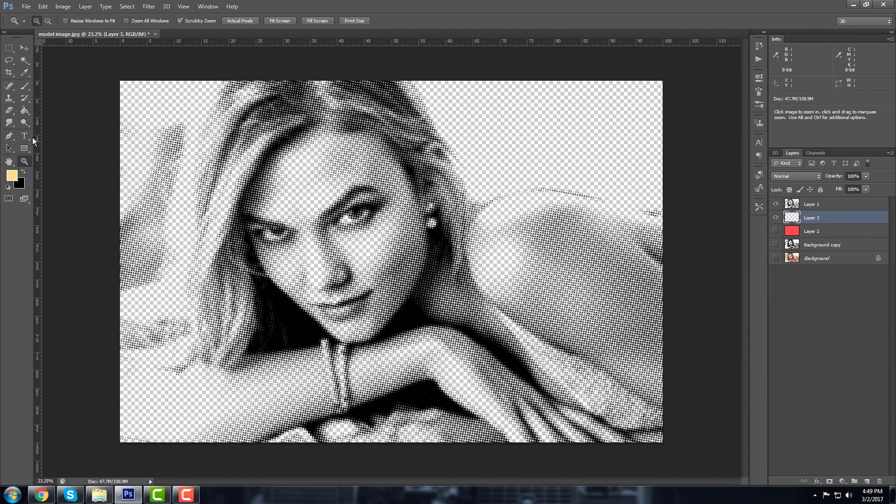
# Choose a soft round brush at 180 px and paint a patch across the forehead
pyautogui.press('b')
pyautogui.rightClick(303, 170)
pyautogui.click(340, 190)
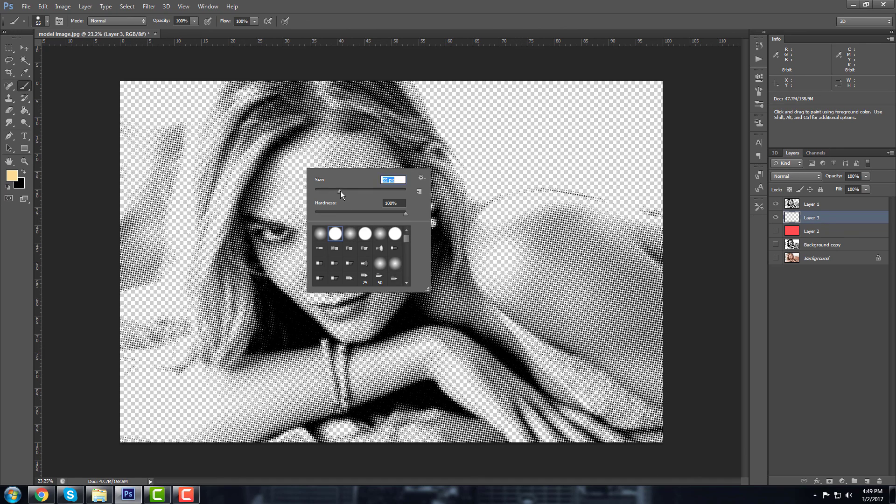
pyautogui.doubleClick(350, 233)
pyautogui.rightClick(356, 166)
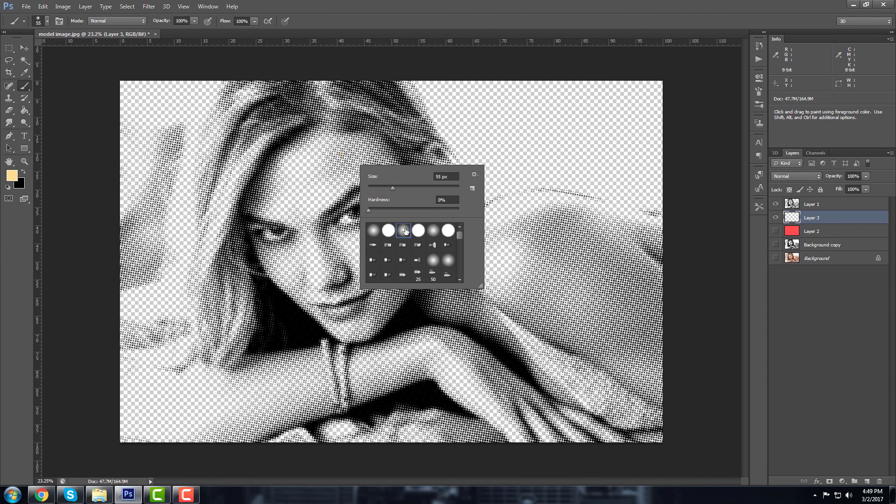
pyautogui.moveTo(424, 188); pyautogui.dragTo(431, 188)
pyautogui.moveTo(326, 160)
pyautogui.mouseDown()
pyautogui.moveTo(310, 200)
pyautogui.moveTo(319, 172)
pyautogui.moveTo(294, 176)
pyautogui.mouseUp()
# Pick a darker, more muted tan skin colour in the Color Picker
pyautogui.click(12, 175)
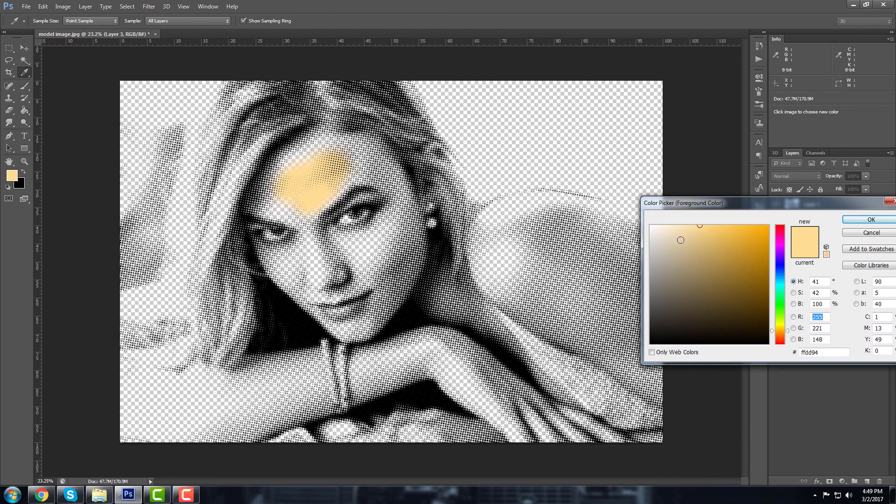
pyautogui.click(697, 251)
pyautogui.moveTo(697, 250)
pyautogui.mouseDown()
pyautogui.moveTo(696, 269)
pyautogui.moveTo(682, 261)
pyautogui.moveTo(699, 279)
pyautogui.moveTo(691, 251)
pyautogui.mouseUp()
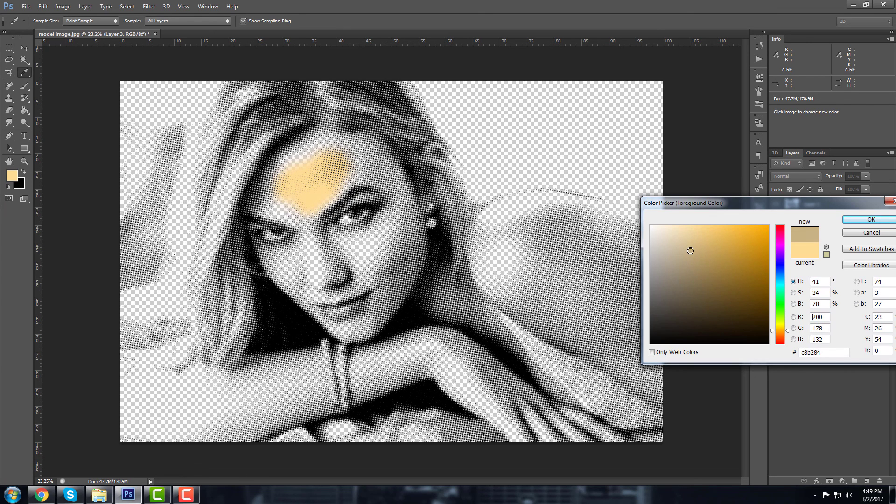
# Apply the tan colour and paint it over the forehead, nose, cheeks and chin on Layer 3
pyautogui.click(870, 220)
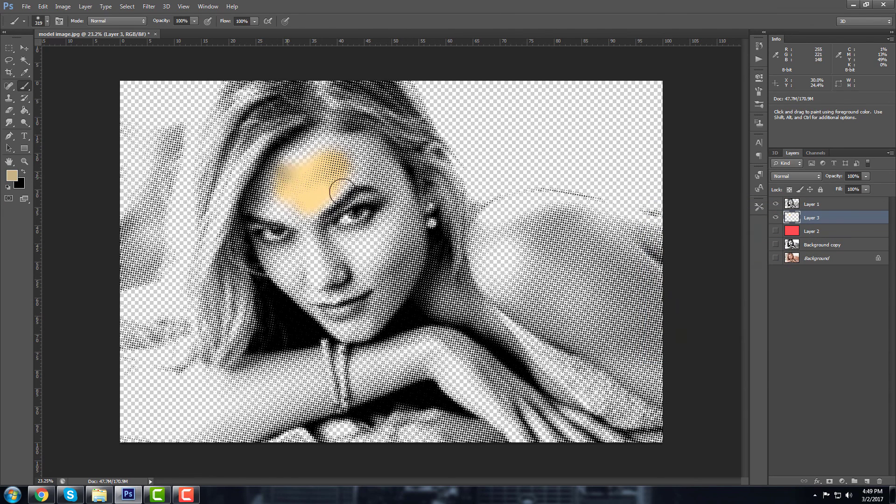
pyautogui.moveTo(284, 172)
pyautogui.mouseDown()
pyautogui.moveTo(306, 194)
pyautogui.moveTo(290, 189)
pyautogui.moveTo(301, 142)
pyautogui.moveTo(357, 133)
pyautogui.moveTo(374, 178)
pyautogui.moveTo(414, 177)
pyautogui.moveTo(392, 303)
pyautogui.moveTo(369, 322)
pyautogui.moveTo(329, 324)
pyautogui.moveTo(376, 242)
pyautogui.moveTo(351, 260)
pyautogui.moveTo(369, 280)
pyautogui.moveTo(308, 298)
pyautogui.moveTo(300, 260)
pyautogui.moveTo(284, 274)
pyautogui.moveTo(303, 293)
pyautogui.moveTo(340, 252)
pyautogui.moveTo(321, 260)
pyautogui.moveTo(288, 205)
pyautogui.moveTo(309, 254)
pyautogui.moveTo(290, 260)
pyautogui.moveTo(405, 219)
pyautogui.moveTo(348, 260)
pyautogui.moveTo(334, 258)
pyautogui.mouseUp()
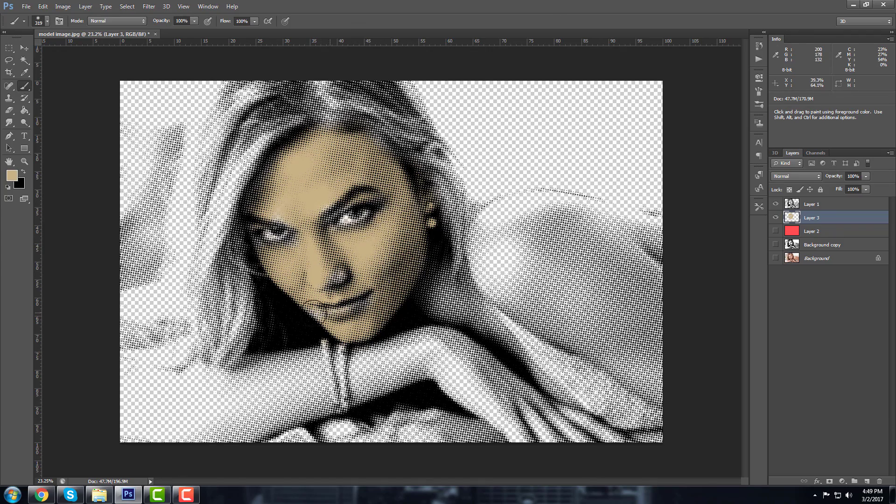
pyautogui.keyDown('alt'); pyautogui.scroll(3, 291, 303); pyautogui.keyUp('alt')
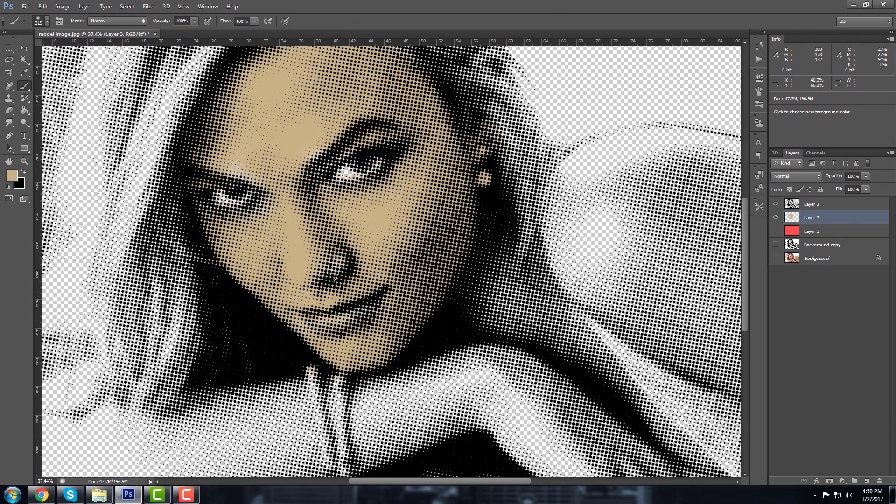
pyautogui.keyDown('alt'); pyautogui.scroll(-3, 331, 268); pyautogui.keyUp('alt')
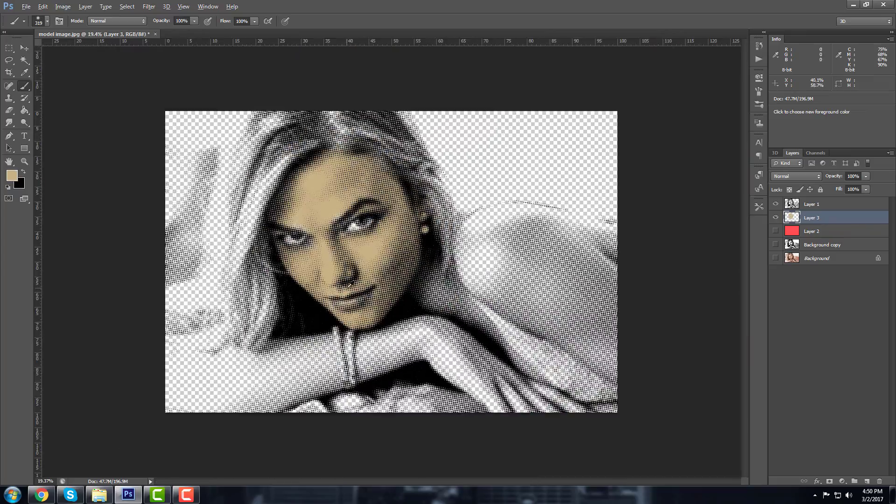
pyautogui.keyDown('alt'); pyautogui.scroll(5, 346, 268); pyautogui.keyUp('alt')
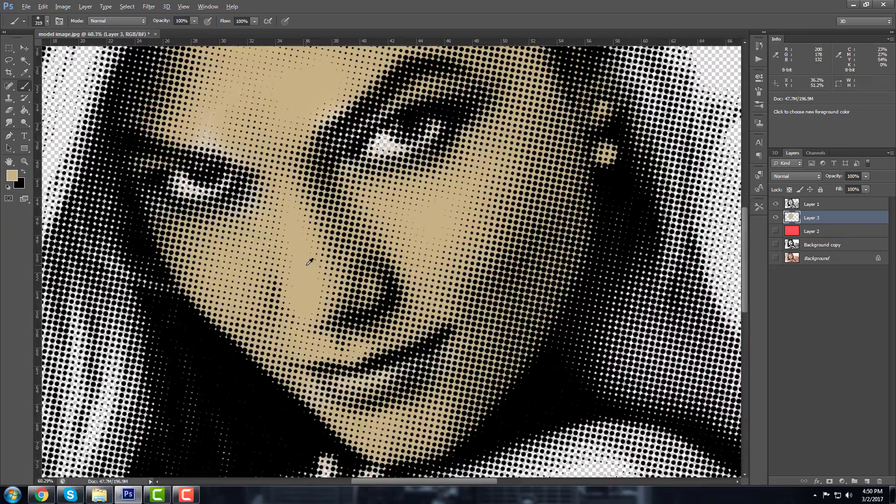
pyautogui.keyDown('alt'); pyautogui.scroll(-4, 310, 254); pyautogui.keyUp('alt')
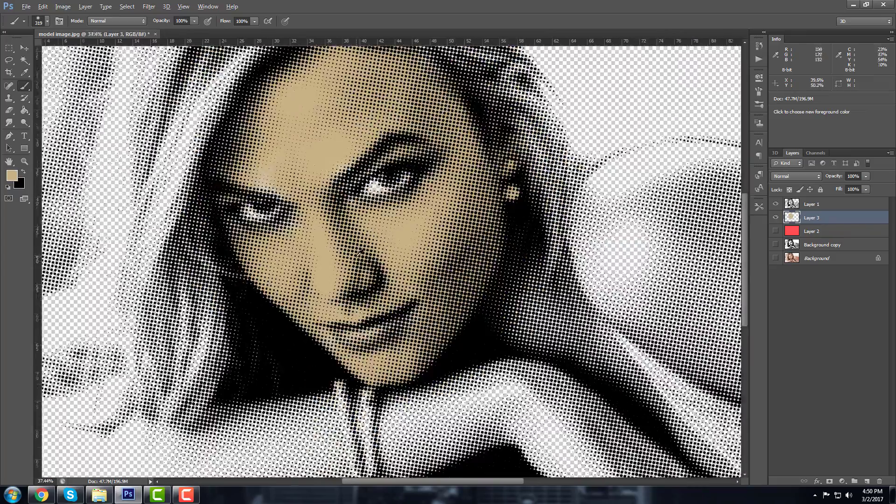
# Hide Layer 3, then show and select the red Layer 2
pyautogui.click(776, 218)
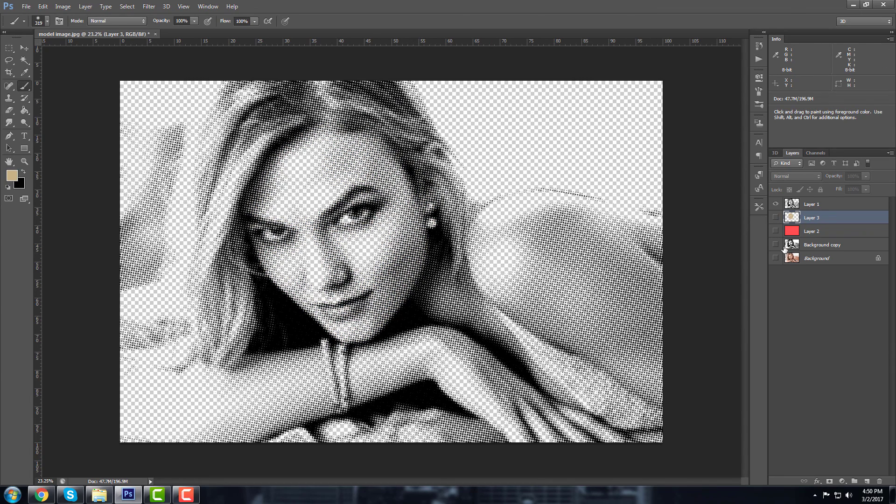
pyautogui.click(776, 231)
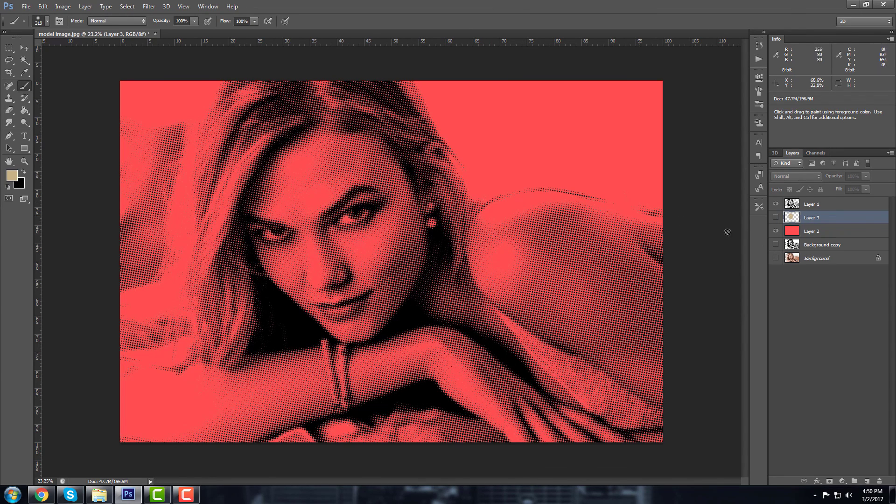
pyautogui.click(797, 233)
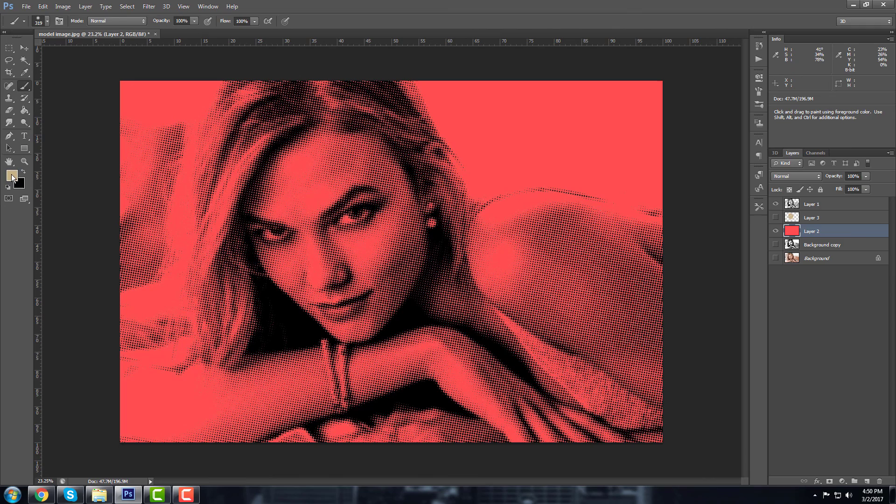
# Fill Layer 2 with white using the Paint Bucket
pyautogui.click(13, 178)
pyautogui.moveTo(690, 250); pyautogui.dragTo(651, 227)
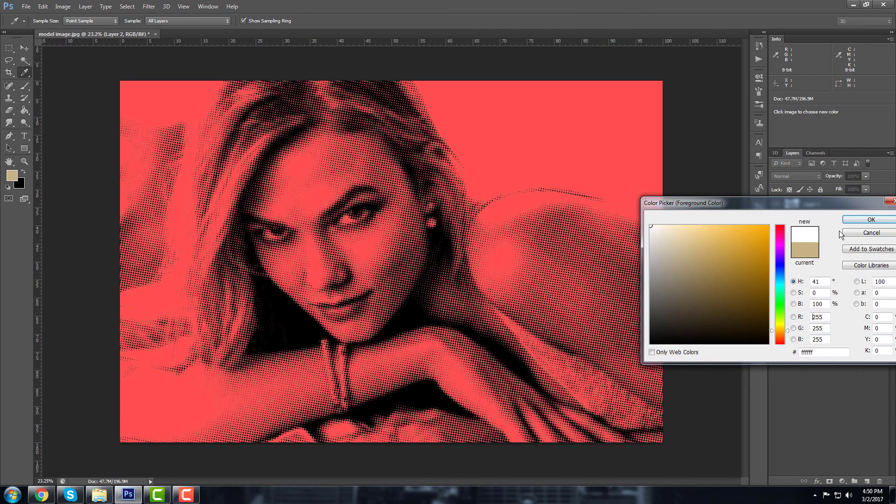
pyautogui.click(858, 223)
pyautogui.press('b')
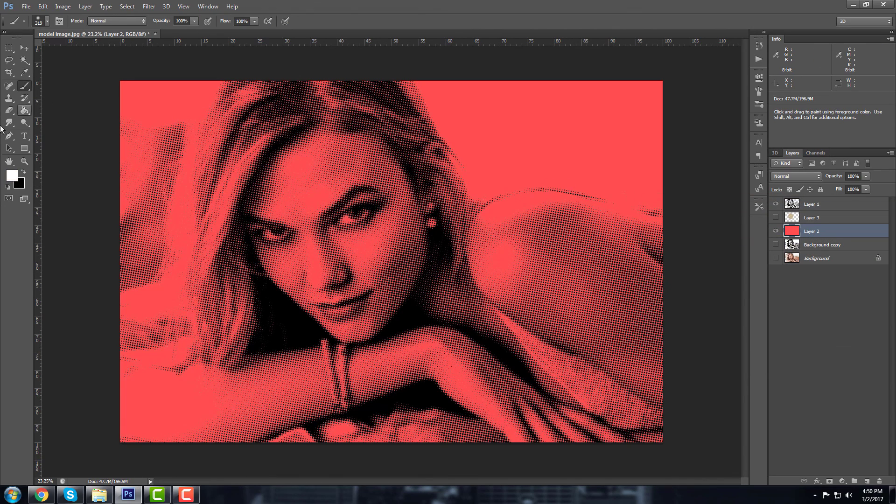
pyautogui.click(25, 112)
pyautogui.click(201, 194)
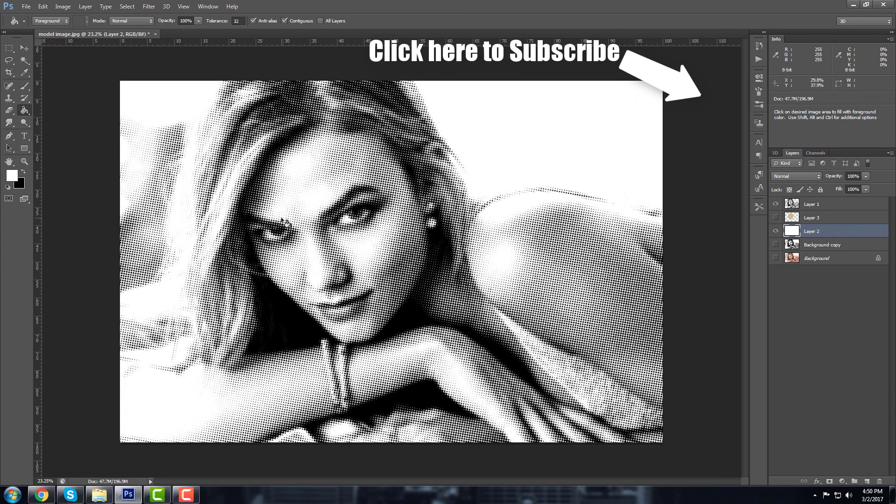